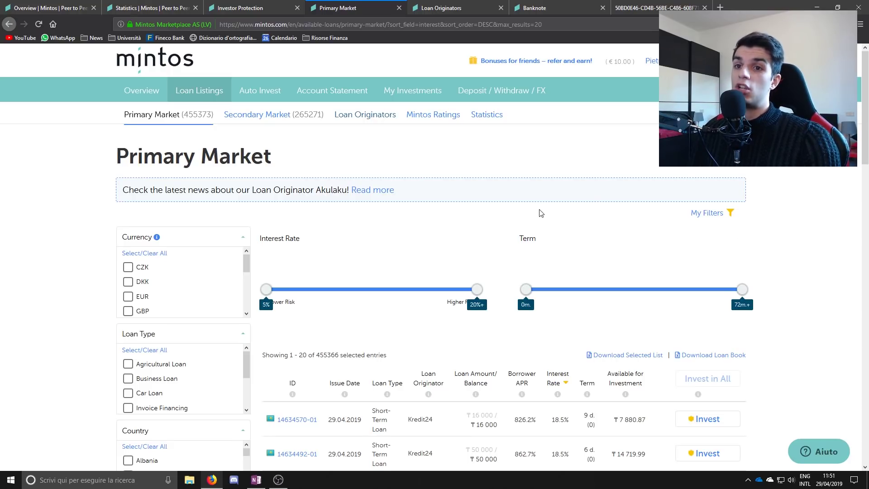
Step: Restrict the primary market listings to EUR loans and select all loan originators
scroll(549, 202, "down", 2)
scroll(549, 202, "up", 2)
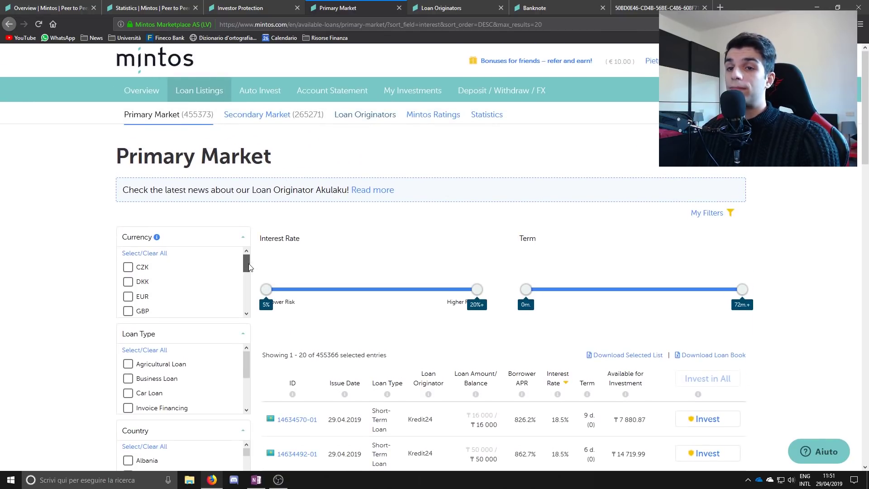
left_click(131, 298)
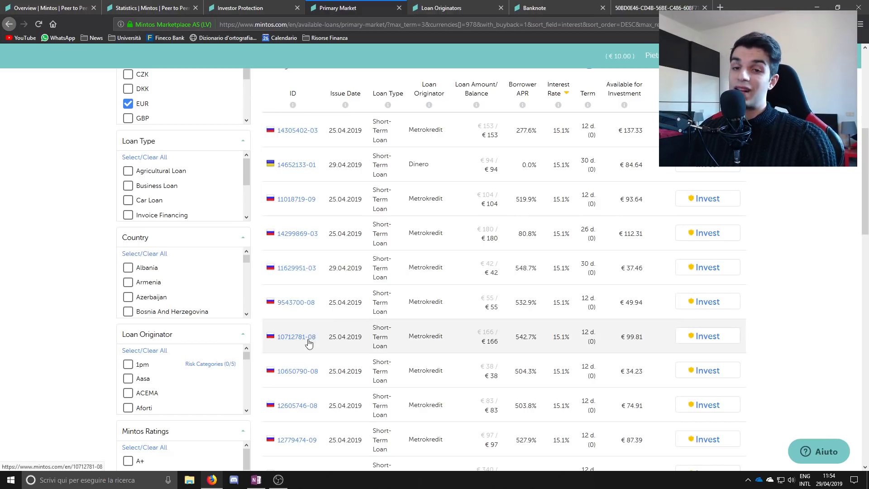
scroll(136, 371, "down", 1)
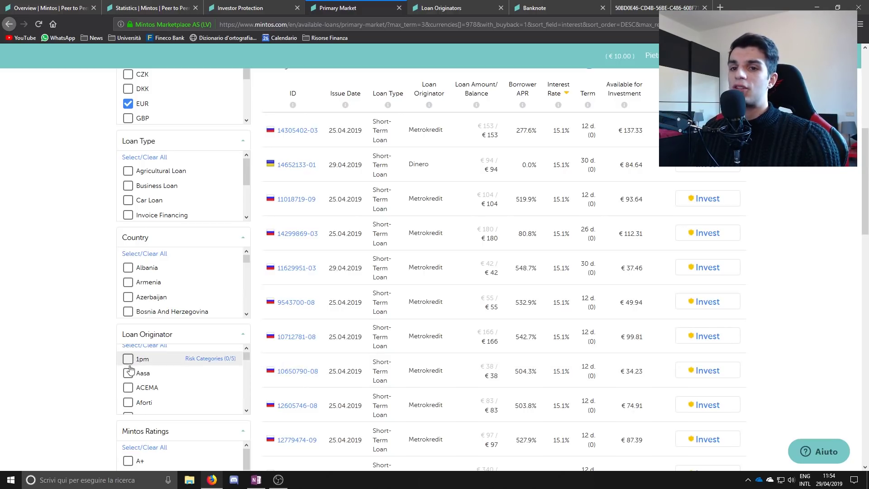
left_click(134, 348)
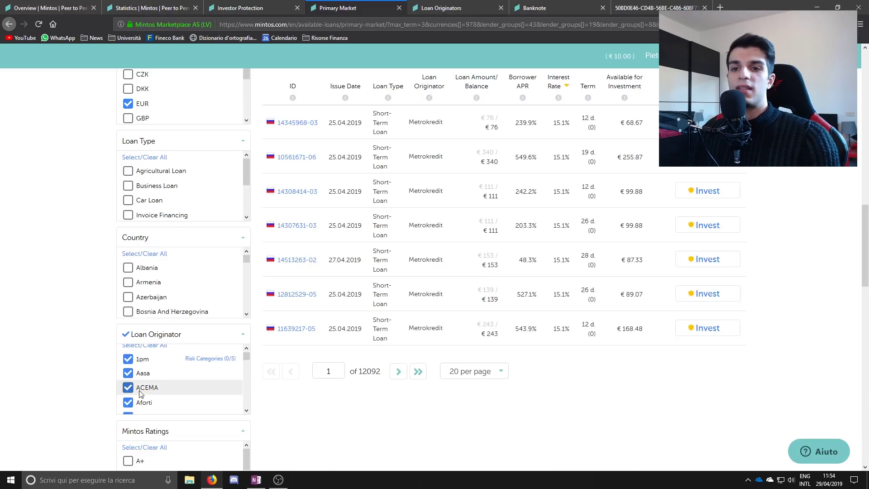
Step: Exclude AlfaKredyt from the loan originator filter while keeping Aasa and Bino selected
scroll(130, 375, "down", 3)
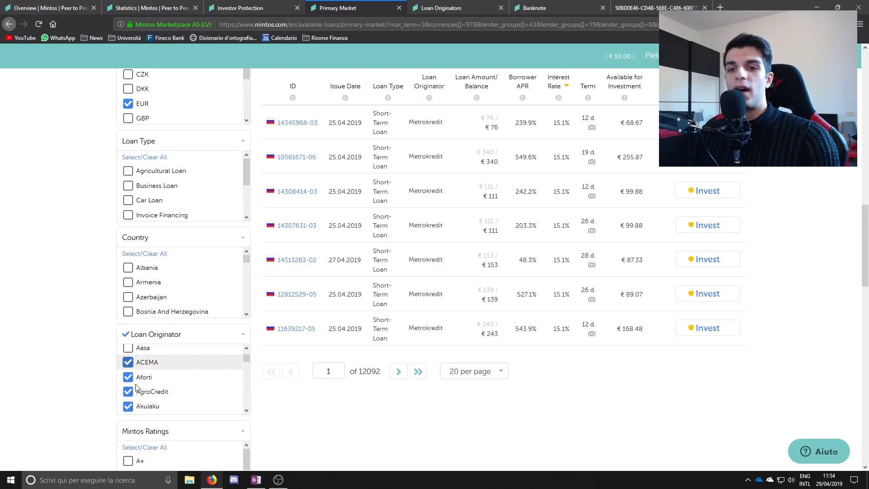
left_click(135, 385)
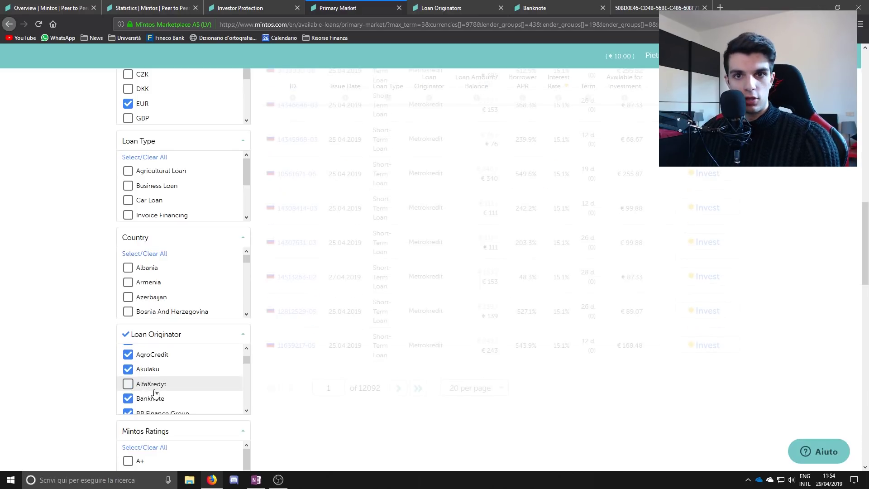
scroll(141, 384, "down", 2)
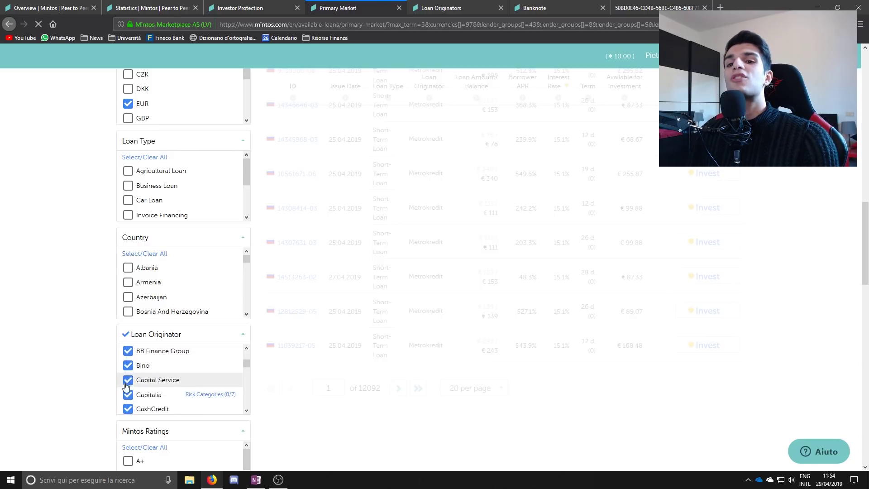
left_click(128, 366)
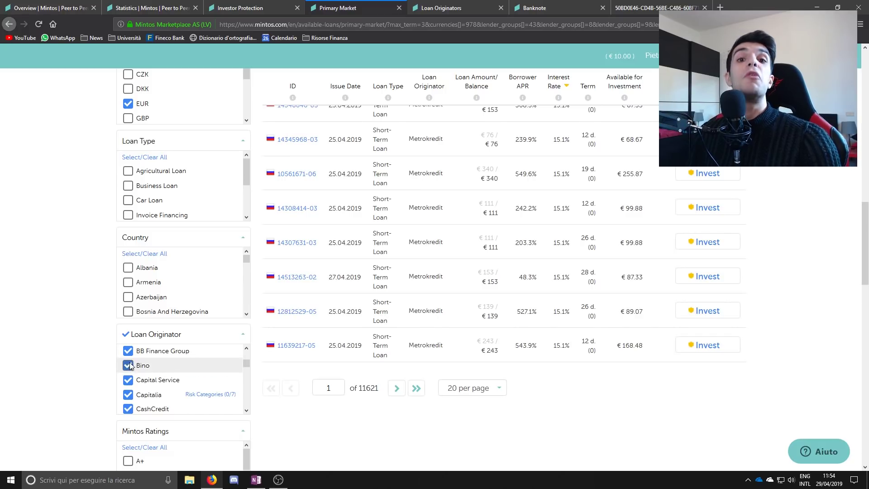
left_click_drag(248, 364, 246, 355)
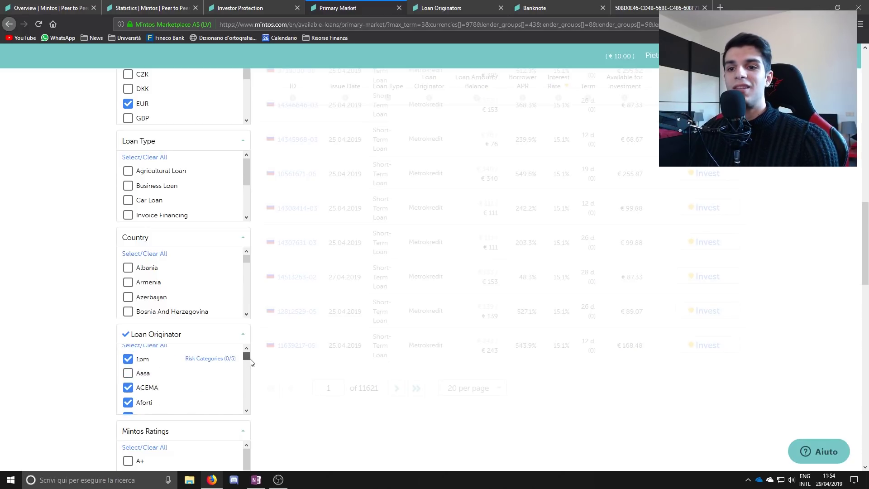
left_click(128, 379)
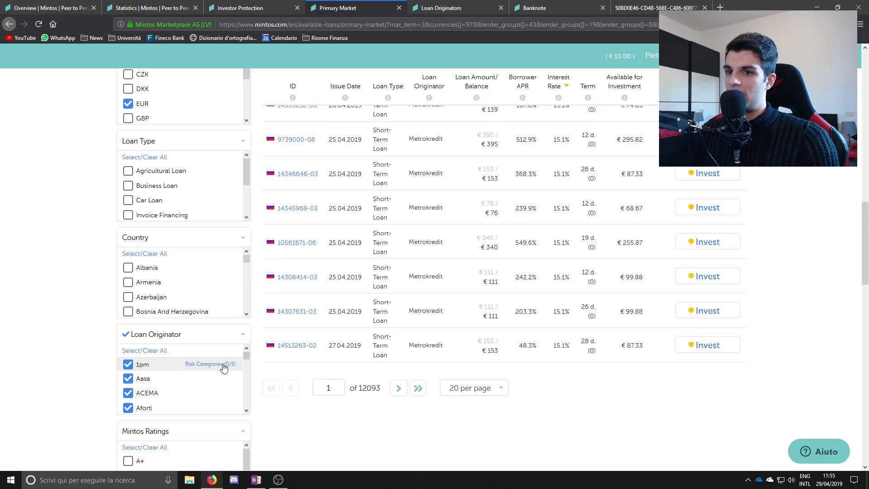
Step: Sort the filtered loans by interest rate, lowest first
scroll(223, 367, "up", 8)
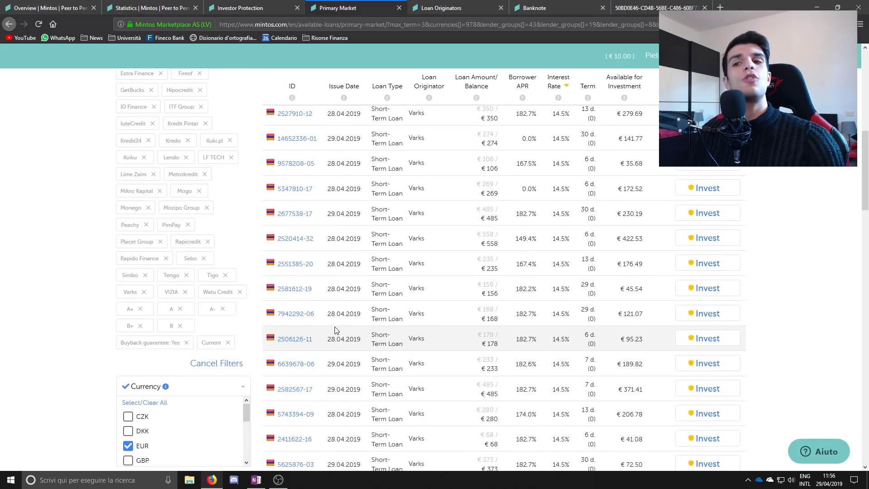
scroll(336, 330, "up", 6)
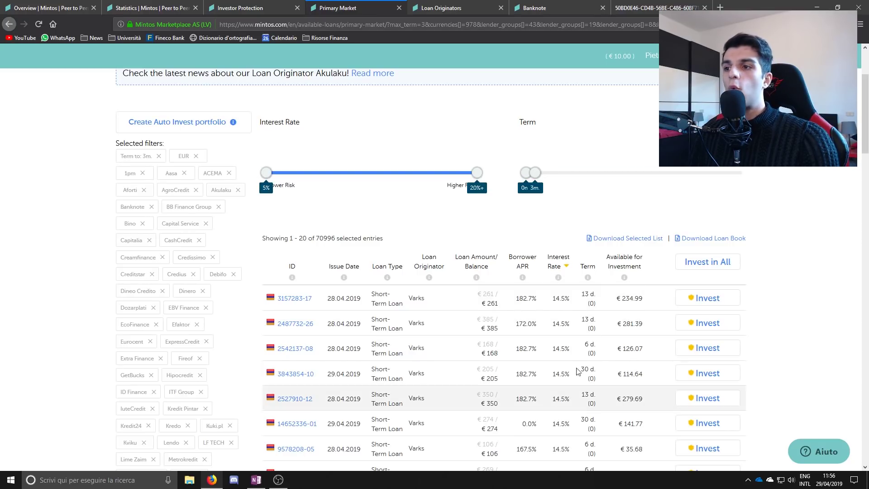
mouse_move(865, 105)
left_mouse_down()
mouse_move(867, 201)
mouse_move(866, 101)
left_mouse_up()
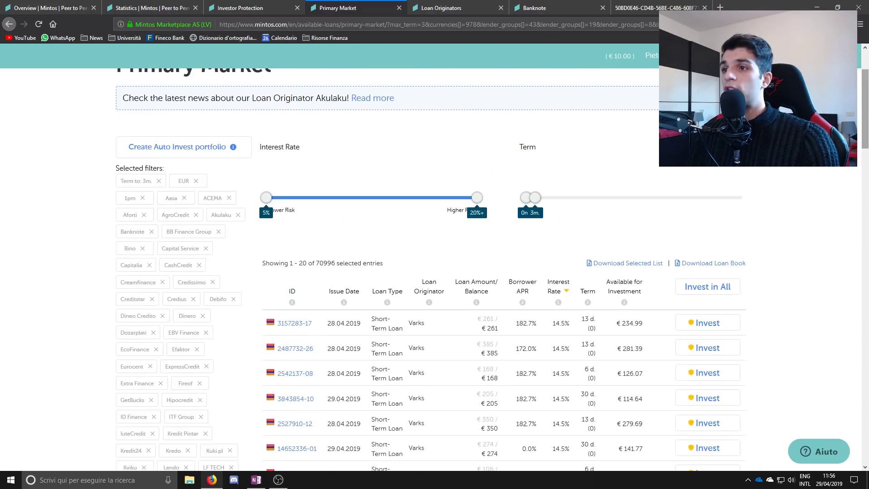
left_click(557, 286)
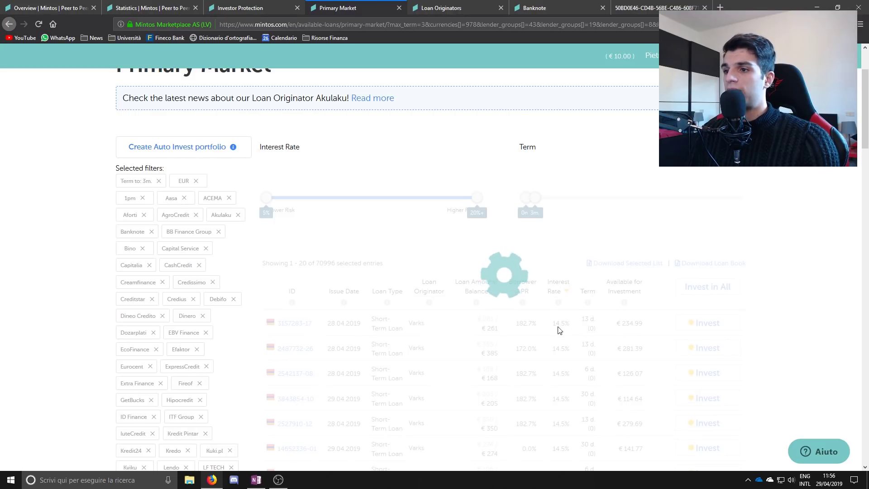
Step: Look through the loans sorted by lowest interest rate, checking their originators, rates and terms
scroll(866, 135, "down", 10)
scroll(866, 145, "up", 8)
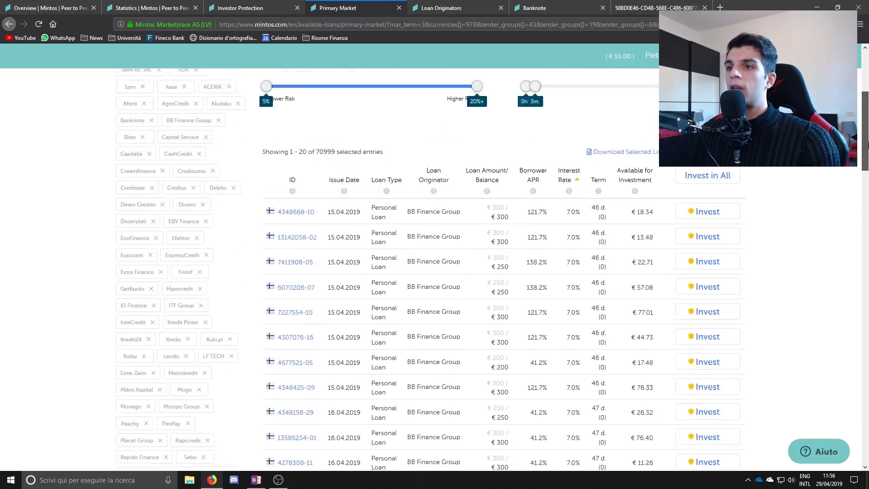
scroll(866, 145, "up", 1)
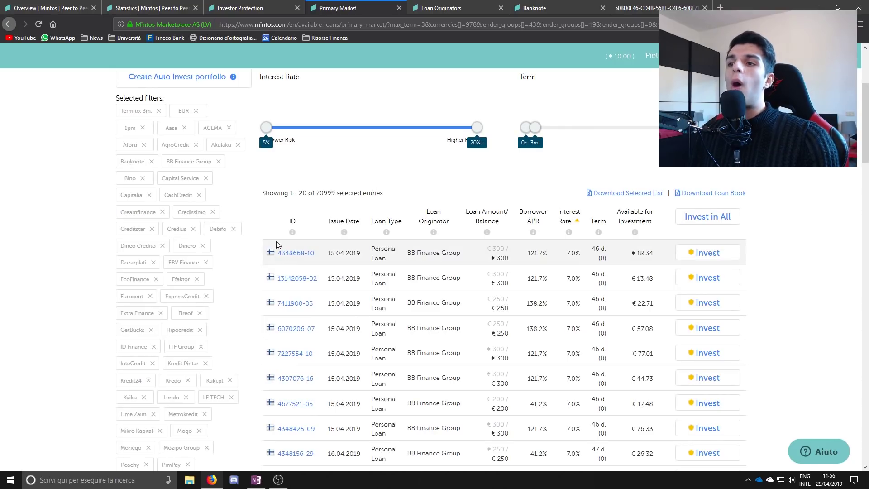
scroll(271, 249, "down", 8)
scroll(181, 369, "down", 2)
scroll(353, 320, "up", 10)
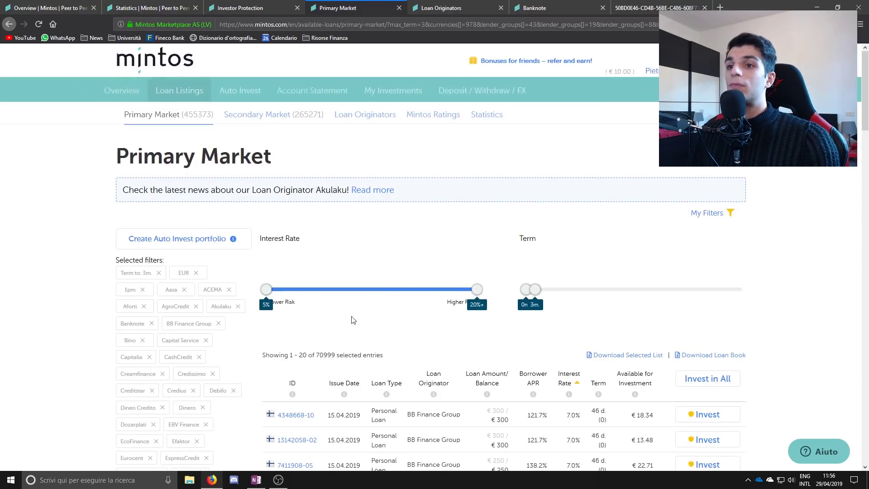
scroll(576, 270, "down", 5)
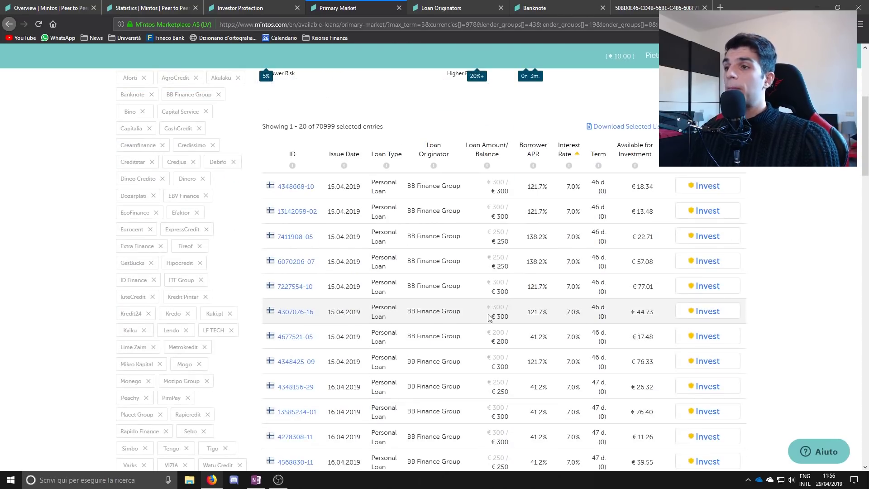
scroll(567, 341, "up", 5)
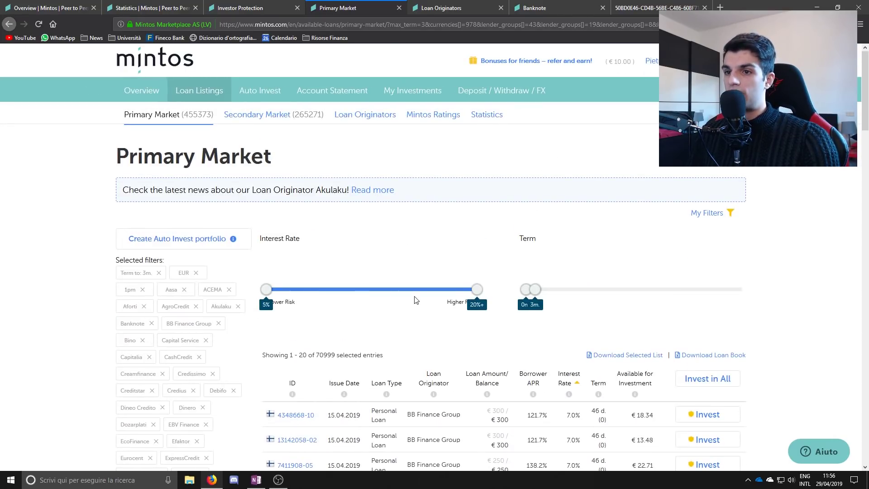
Step: Sort the loans by interest rate, highest first, and set the minimum interest rate filter to 9%
scroll(599, 366, "down", 3)
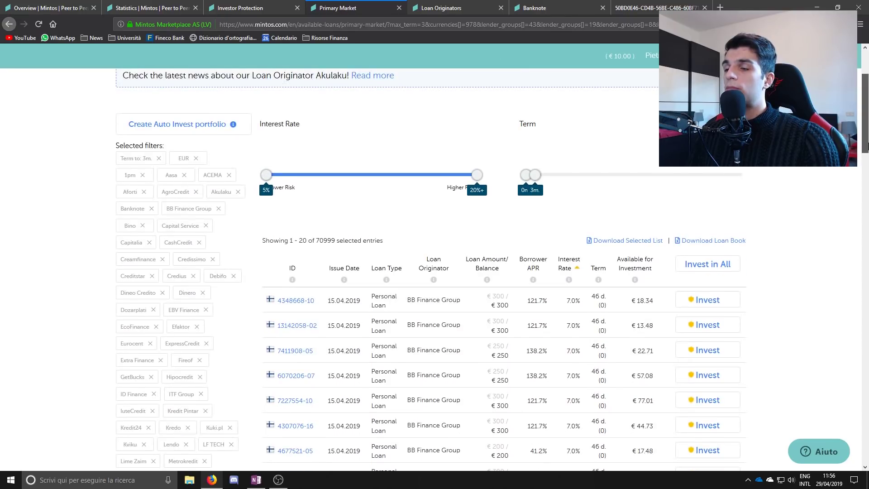
scroll(686, 201, "down", 1)
mouse_move(557, 257)
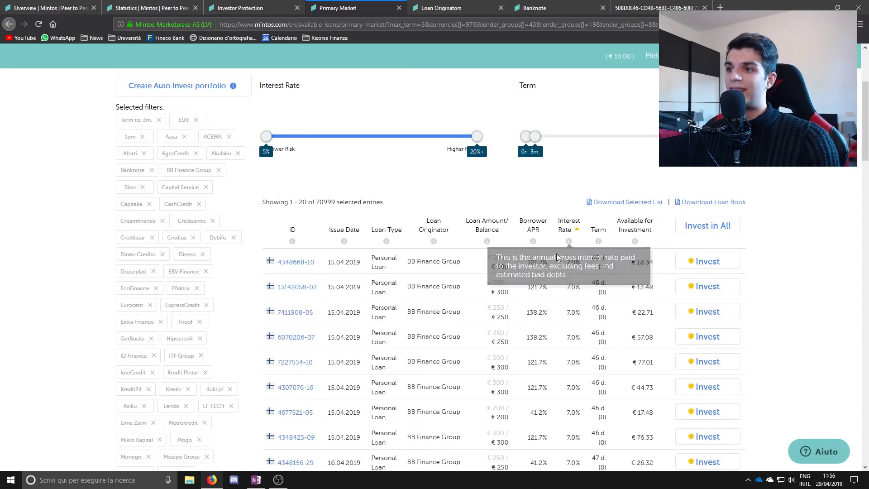
left_click(570, 228)
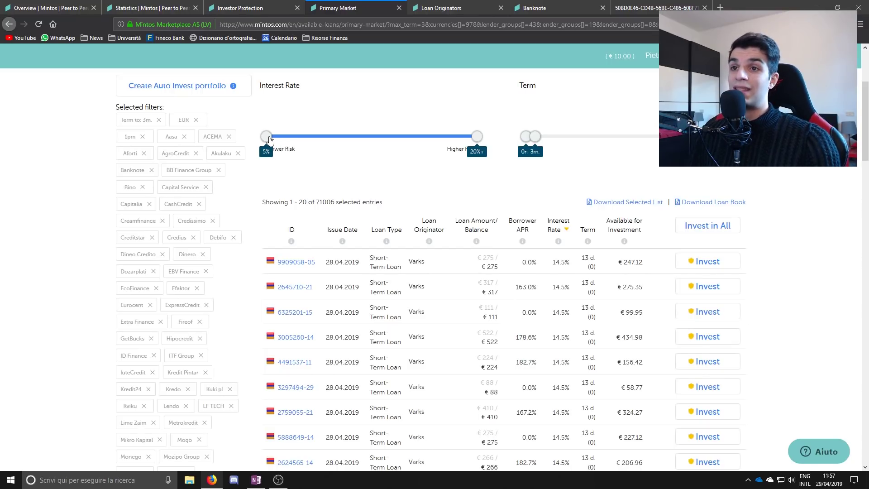
left_click_drag(269, 139, 323, 155)
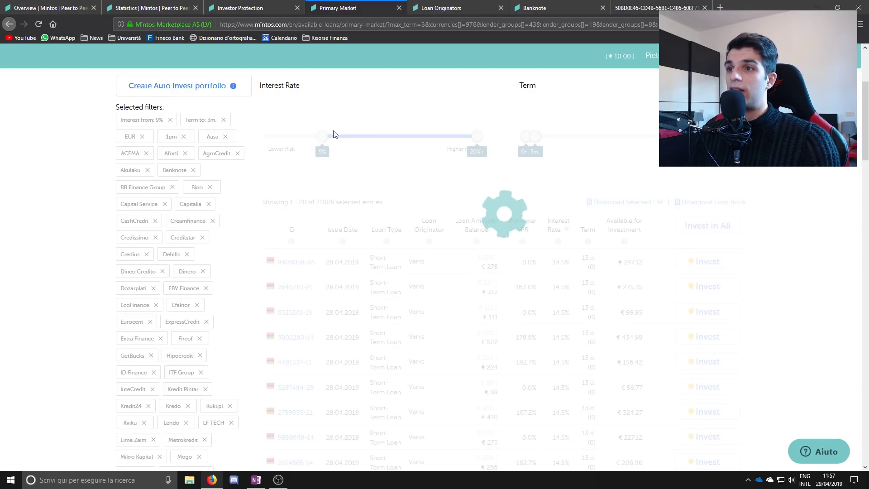
Step: Review the loan list and the chosen filters, including loan originators, Mintos ratings, buyback guarantee and status
scroll(322, 138, "up", 1)
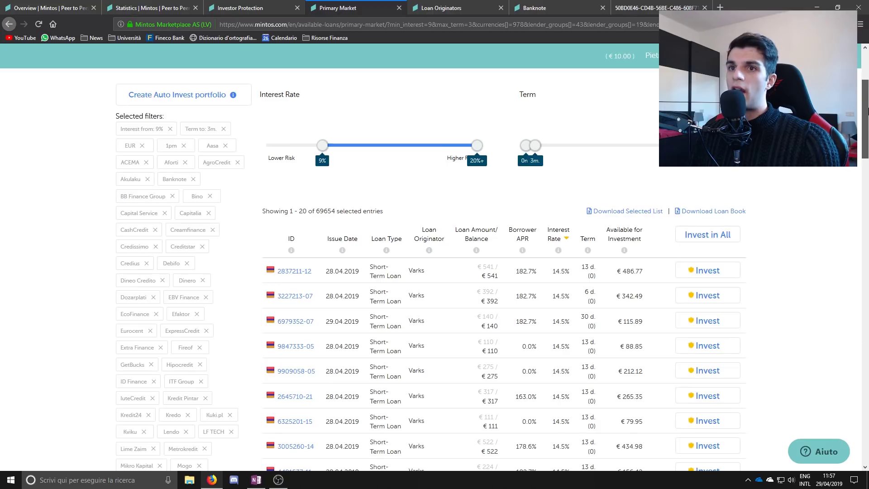
scroll(576, 148, "up", 2)
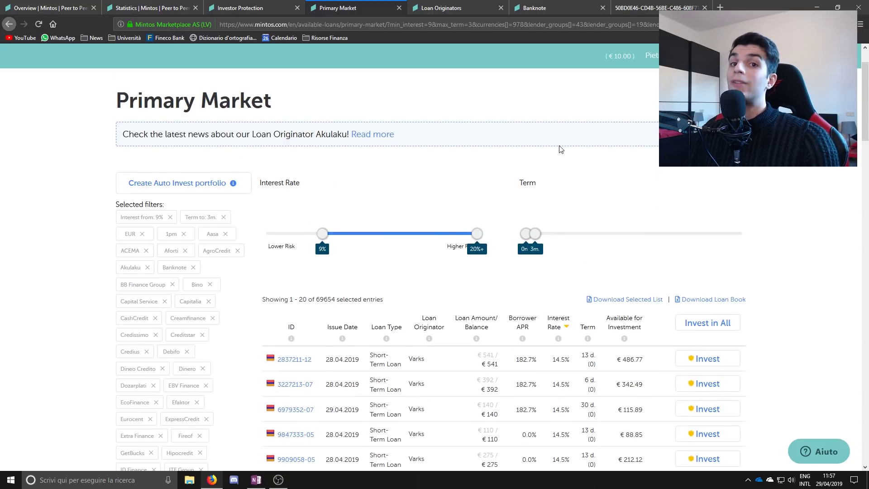
scroll(865, 67, "up", 1)
scroll(646, 229, "down", 1)
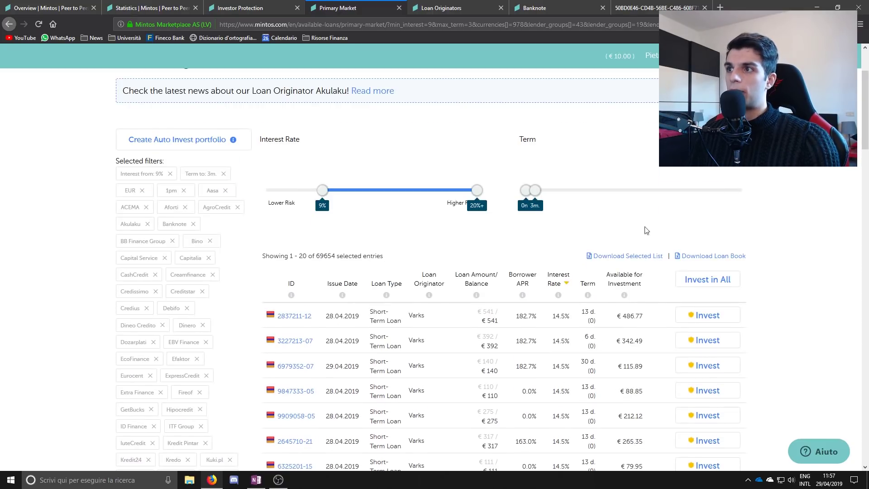
scroll(302, 188, "down", 5)
left_click_drag(865, 176, 865, 120)
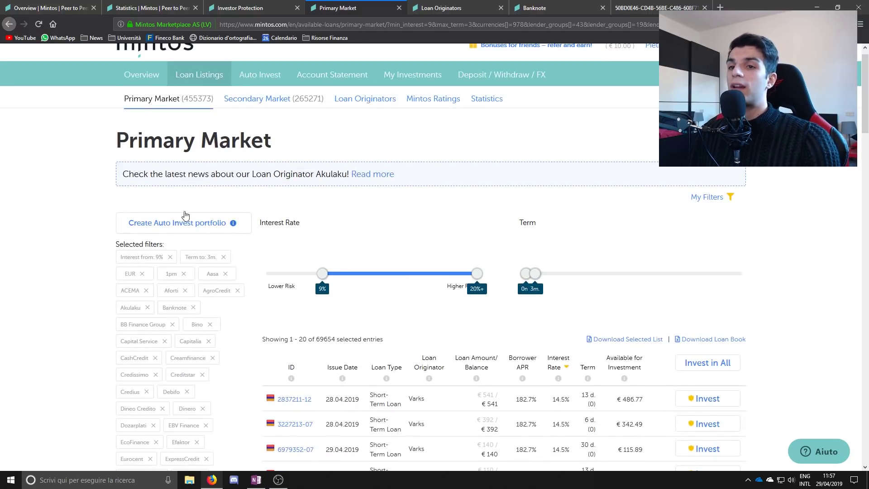
scroll(186, 398, "down", 15)
scroll(189, 297, "down", 5)
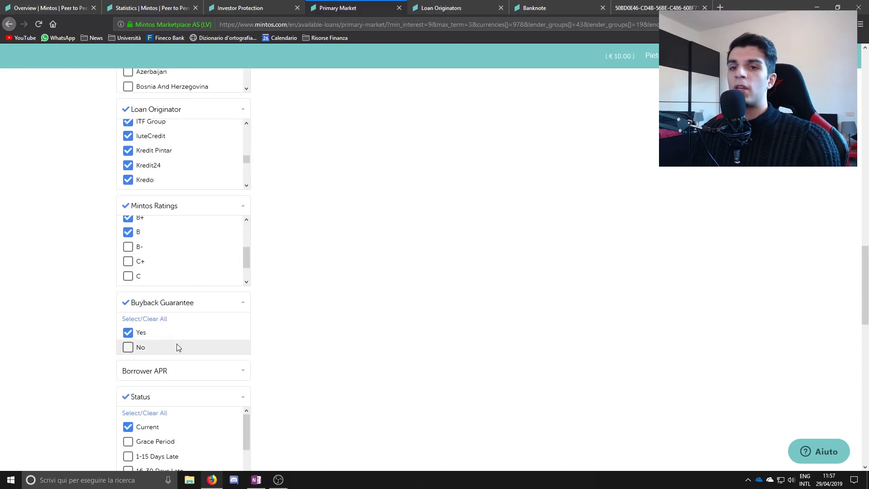
scroll(212, 312, "up", 9)
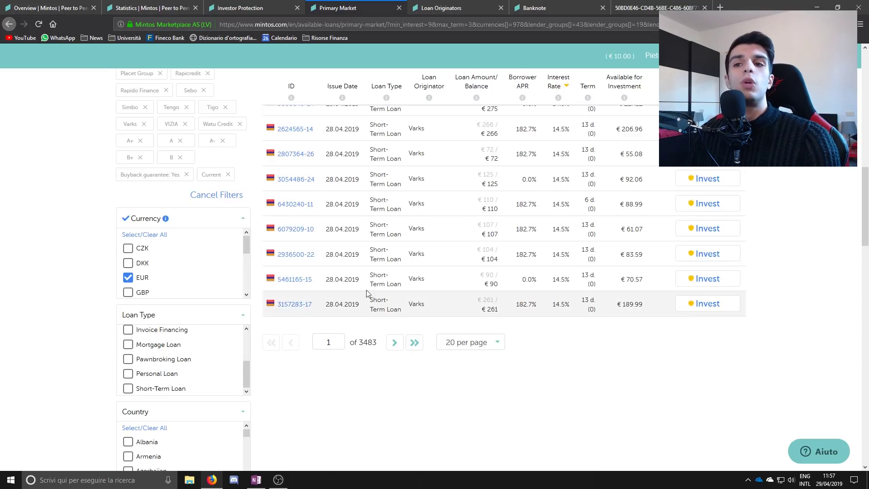
scroll(290, 199, "up", 10)
scroll(289, 198, "up", 1)
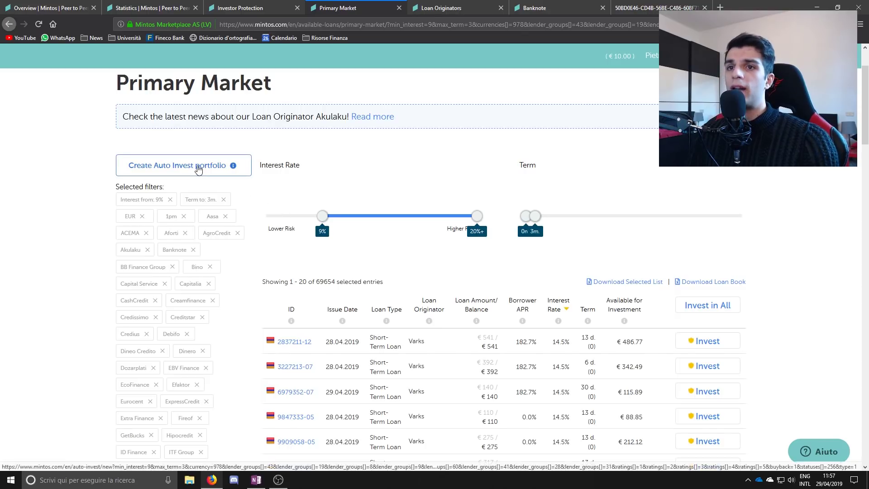
Step: Create an Auto Invest portfolio from the selected filters and go through its loan criteria to the general portfolio information
left_click(168, 176)
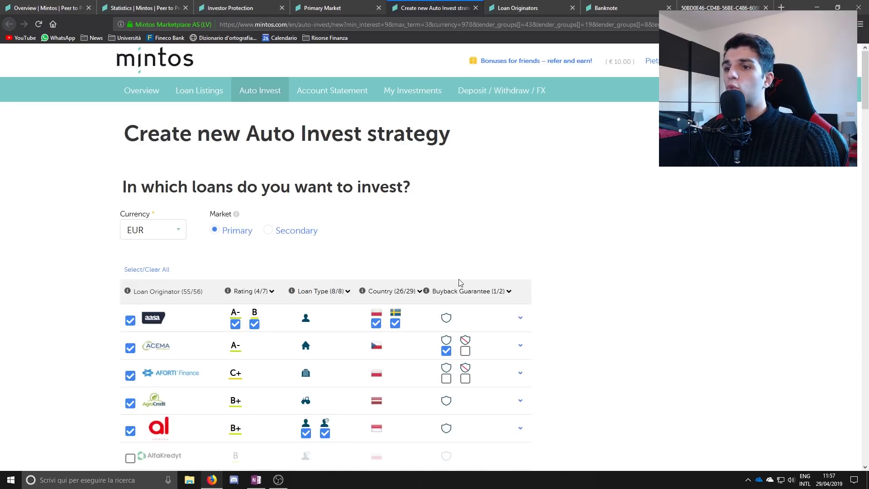
scroll(240, 196, "down", 7)
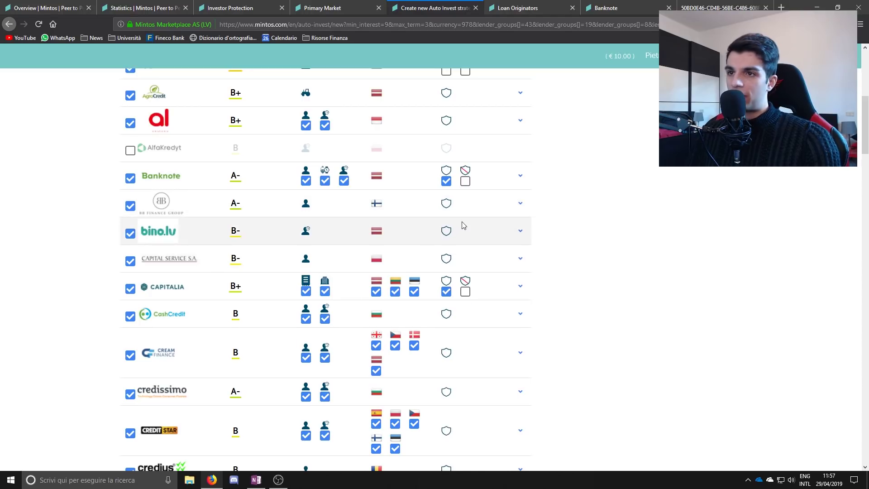
left_click_drag(865, 137, 865, 365)
scroll(287, 285, "down", 2)
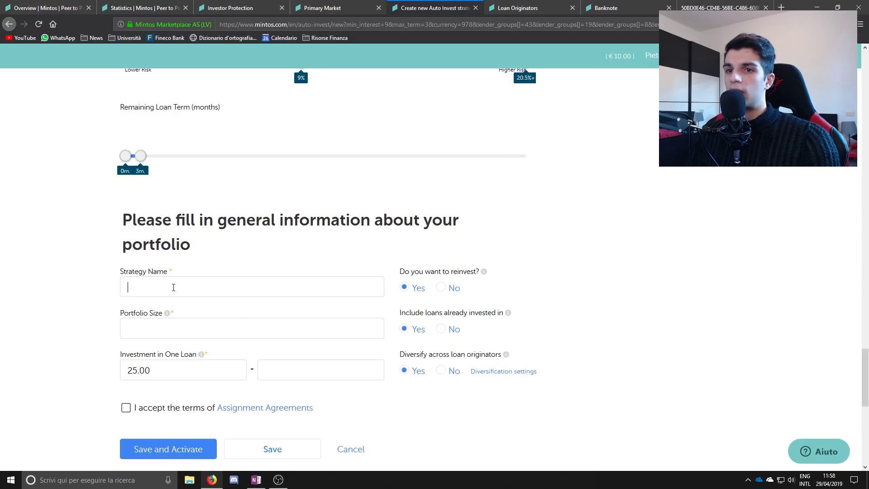
Step: Name the Auto Invest strategy "prova" and set its portfolio size to 1000
type("prova")
left_click(177, 327)
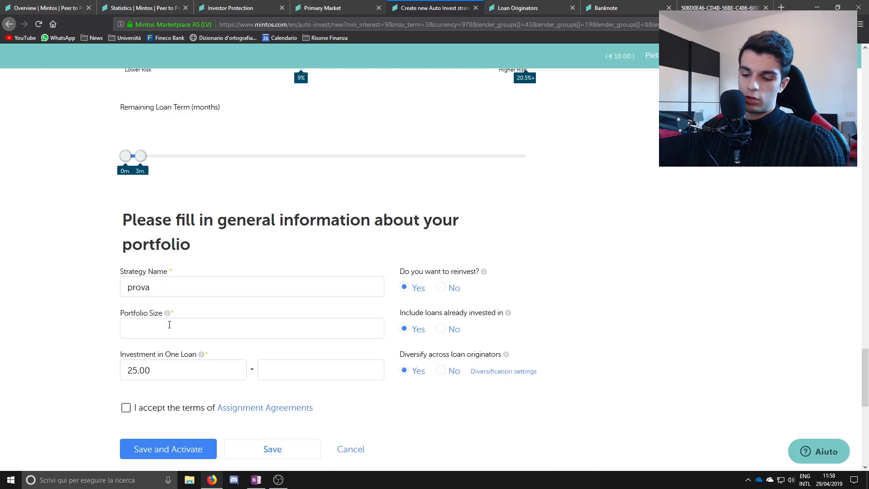
type("1000")
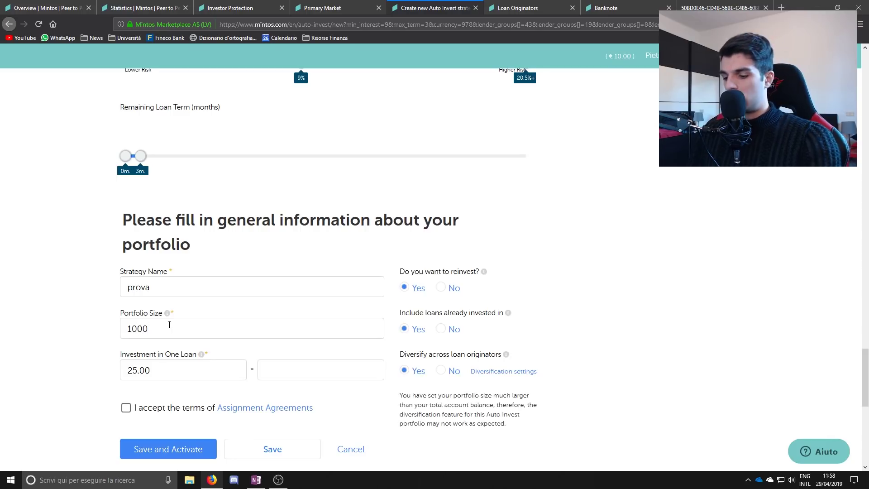
Step: Reduce the strategy's portfolio size to 100 and set the investment in one loan to a range of 10 to 12
key("BackSpace")
double_click(141, 370)
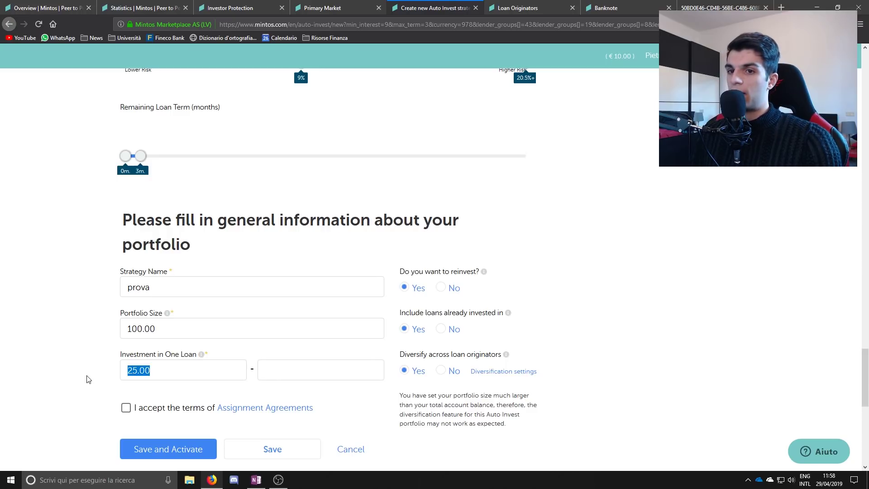
type("10")
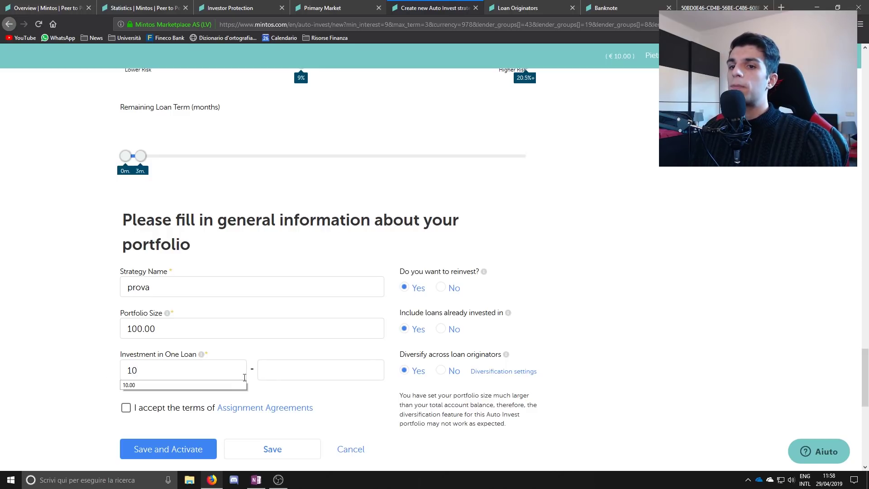
left_click(292, 364)
left_click(282, 367)
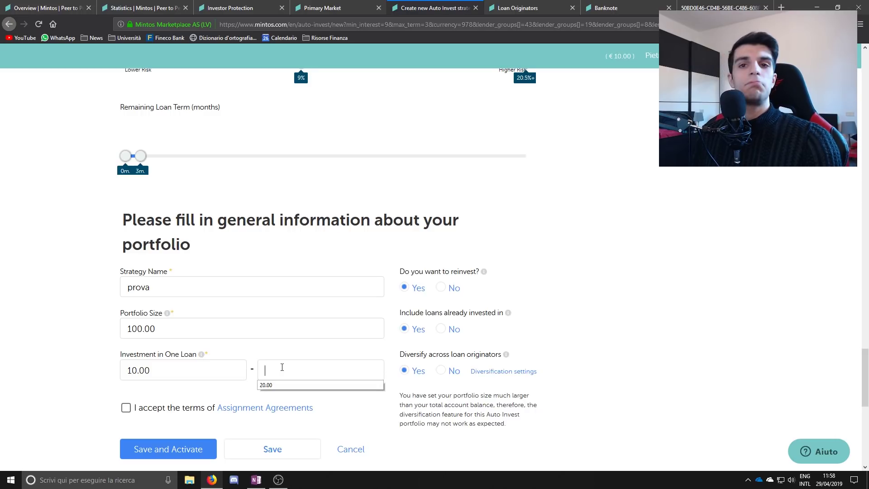
type("12")
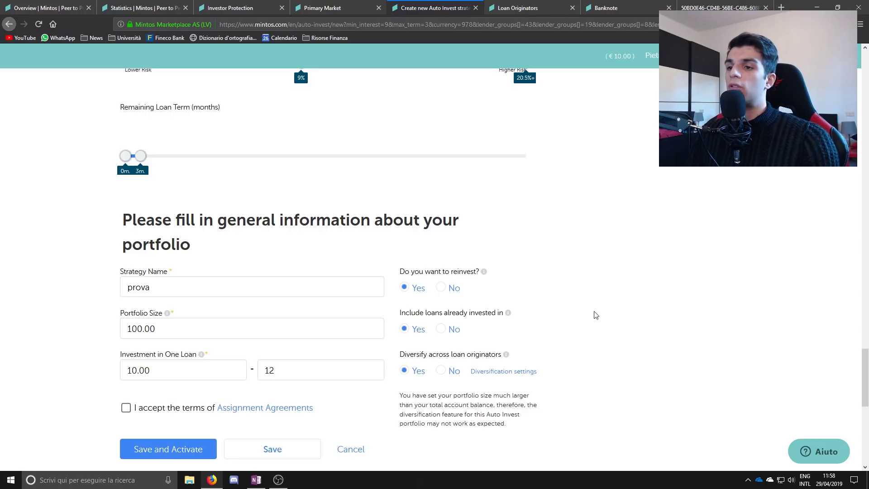
left_click(715, 279)
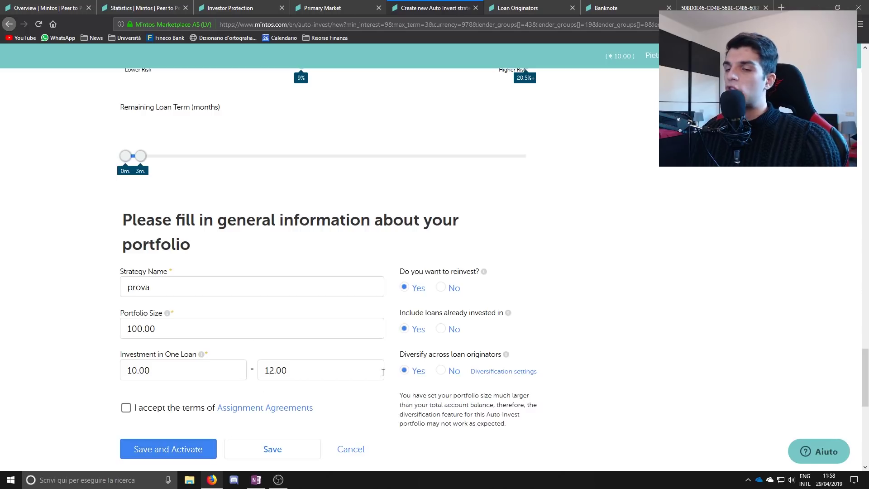
Step: Open the Auto Invest overview and examine the existing strategy's name, status, interest rate and portfolio size
left_click_drag(866, 357, 865, 47)
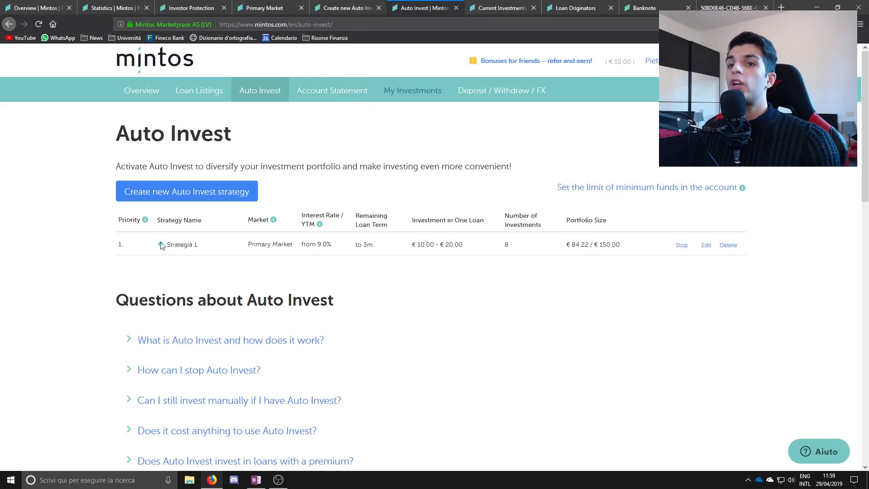
left_click_drag(198, 245, 178, 244)
left_click(201, 258)
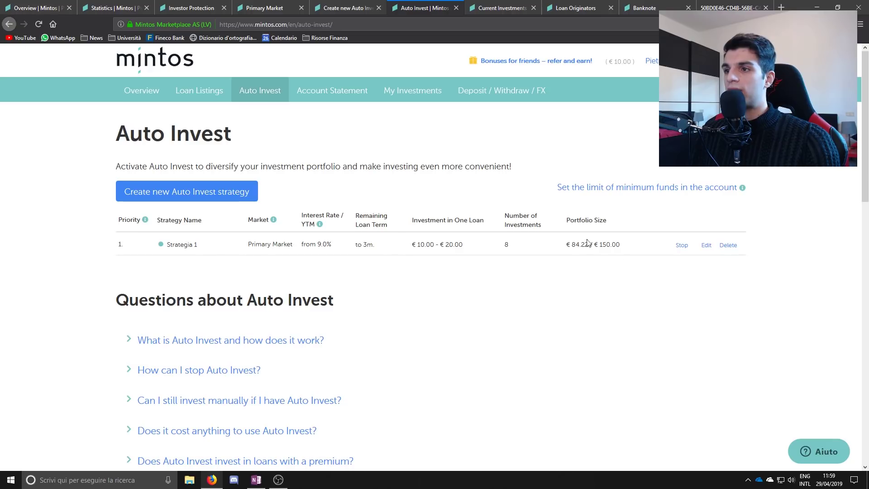
left_click_drag(333, 245, 310, 241)
left_click(376, 258)
Step: Review the current investments list, its interest rate chart and the weighted average interest rate
key("ctrl+Tab")
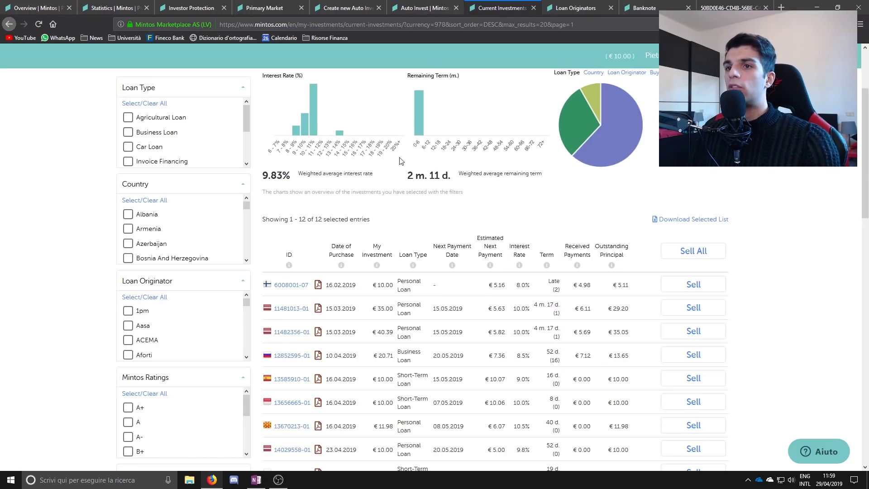
scroll(399, 159, "up", 3)
scroll(429, 282, "down", 7)
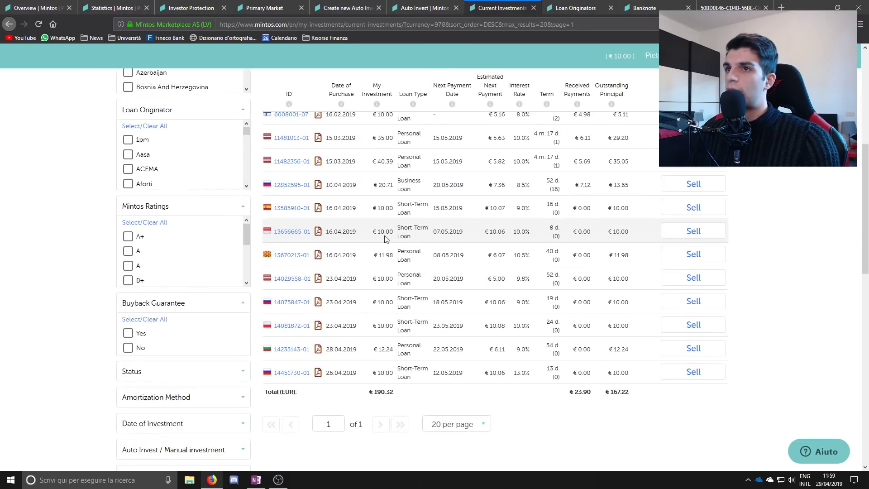
scroll(375, 244, "up", 6)
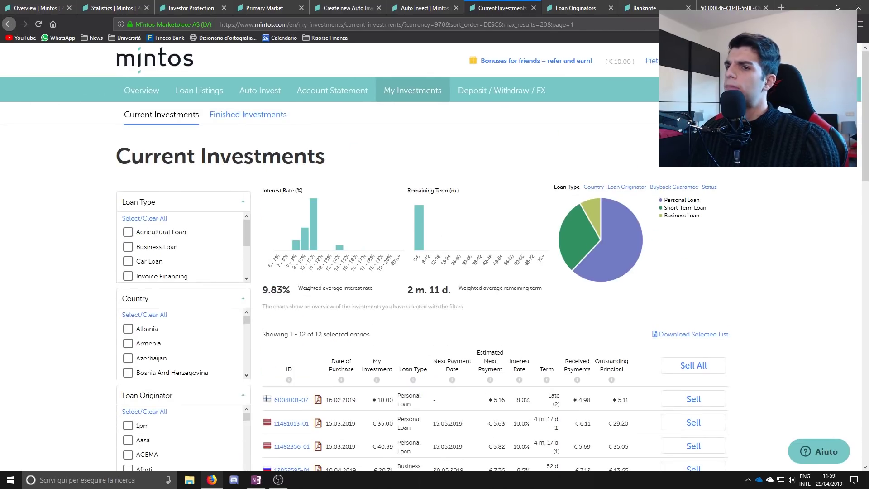
left_click_drag(288, 290, 264, 290)
left_click(264, 290)
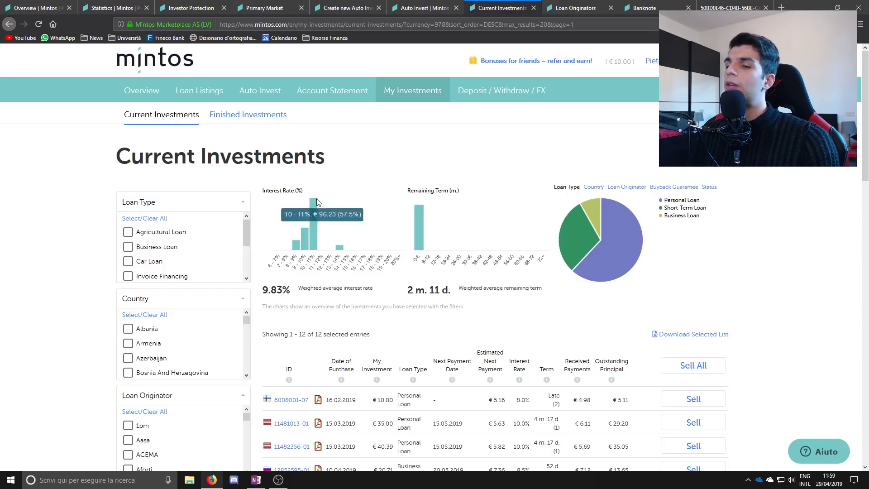
Step: Check the net annual return and the investment summary on the account Overview page
left_click(45, 8)
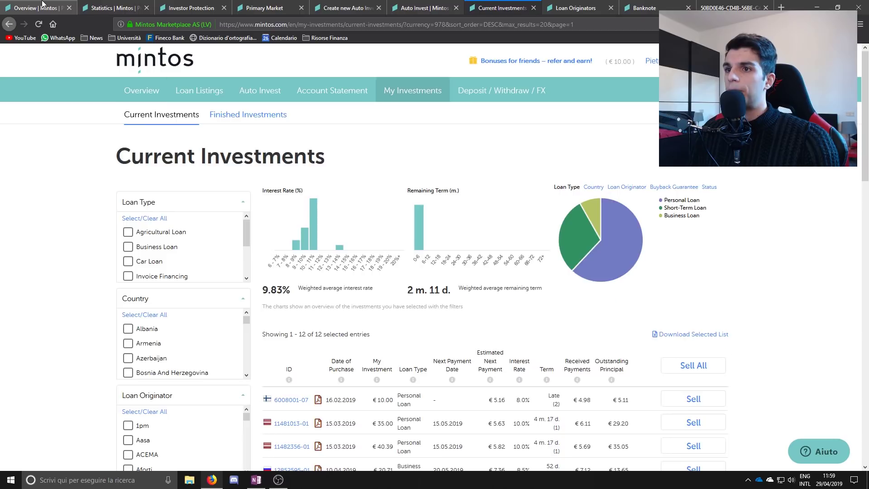
left_click_drag(400, 226, 343, 226)
left_click(343, 226)
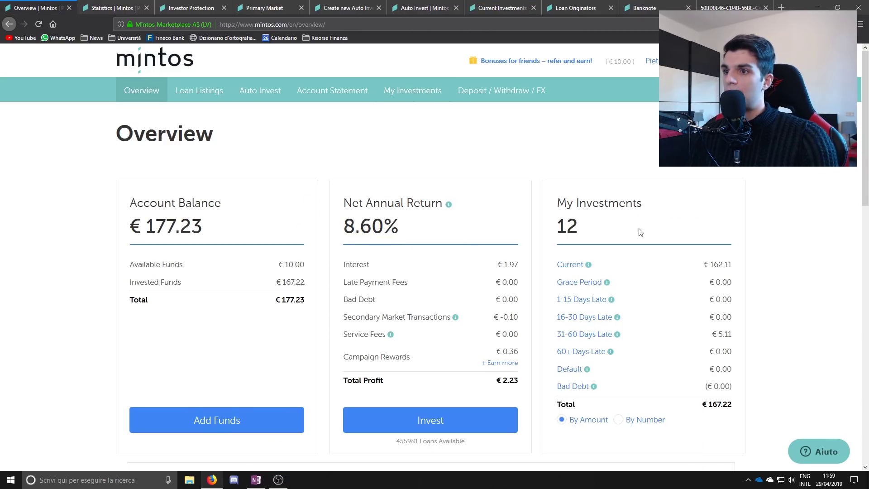